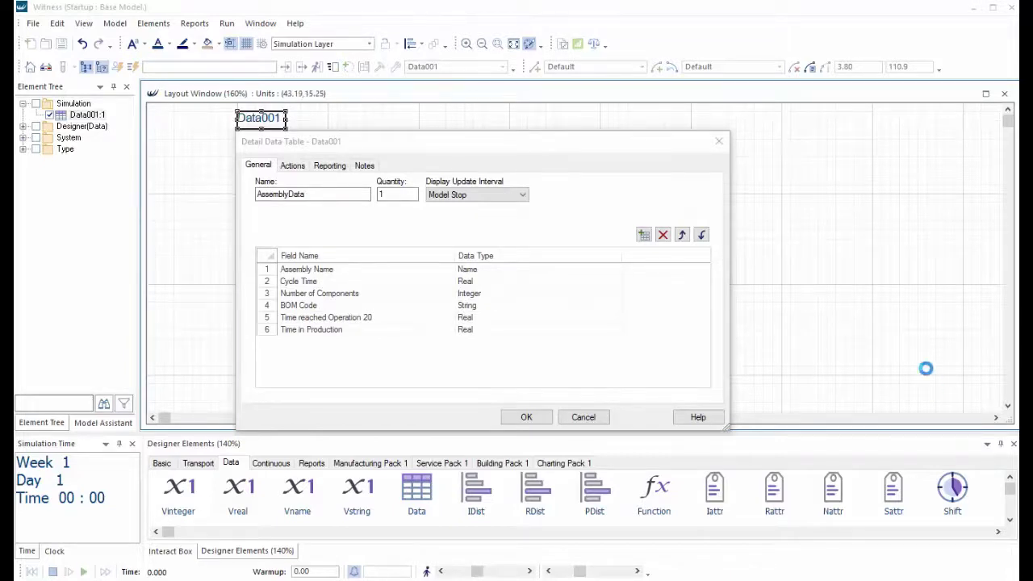
Step: Keep Time in Production as Real, then add two trial fields and delete them again
click(617, 331)
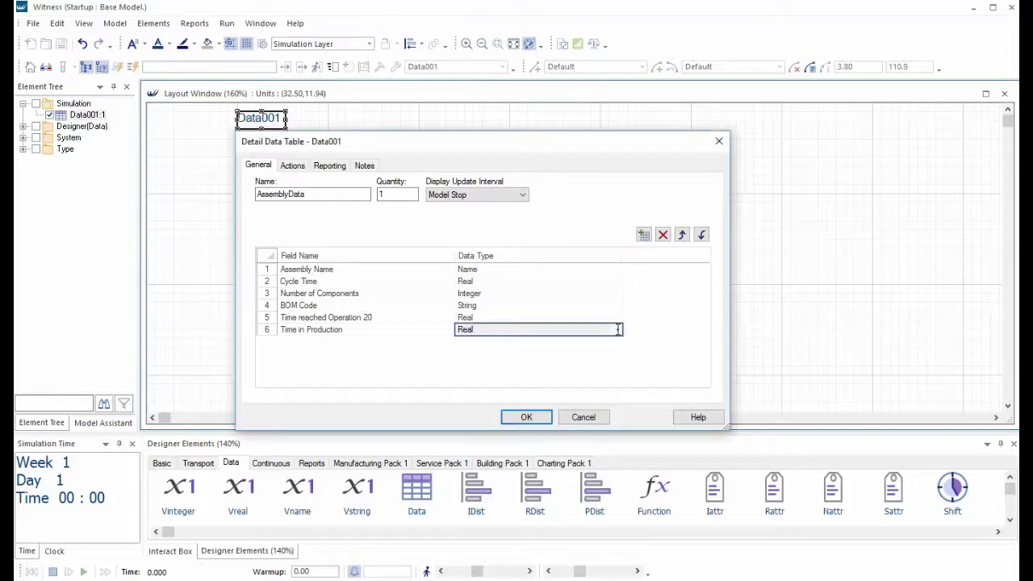
click(617, 329)
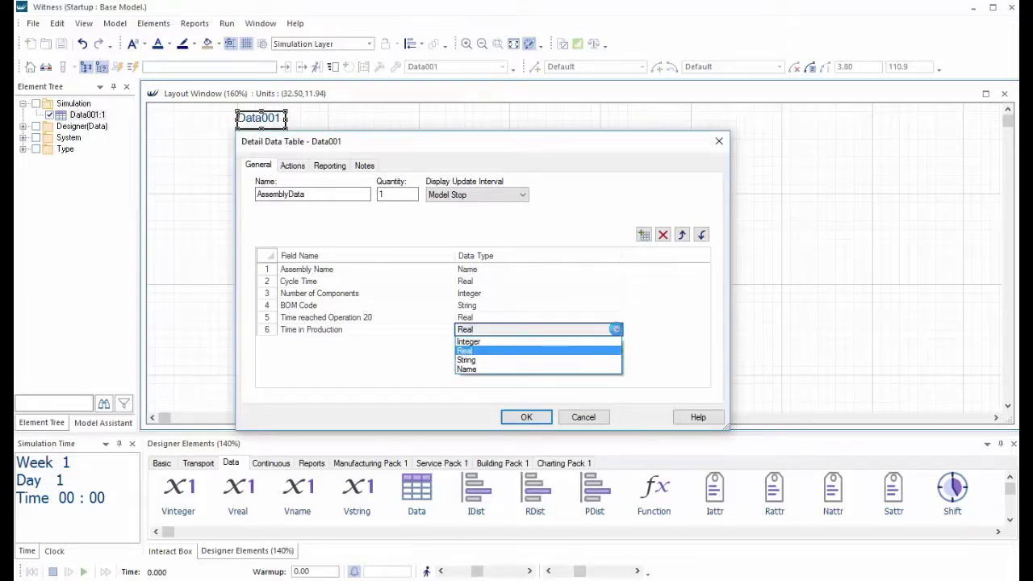
click(618, 332)
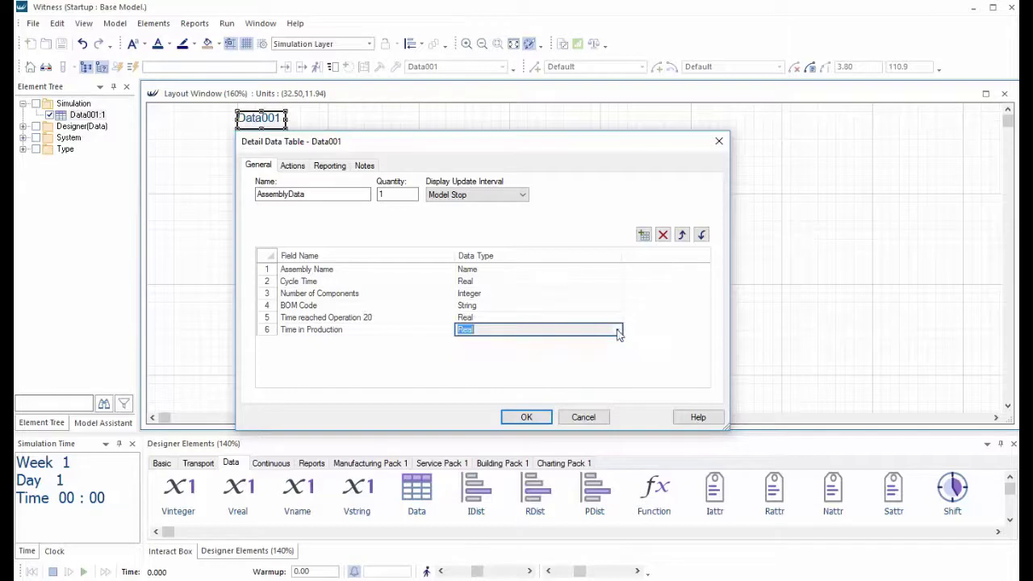
click(644, 234)
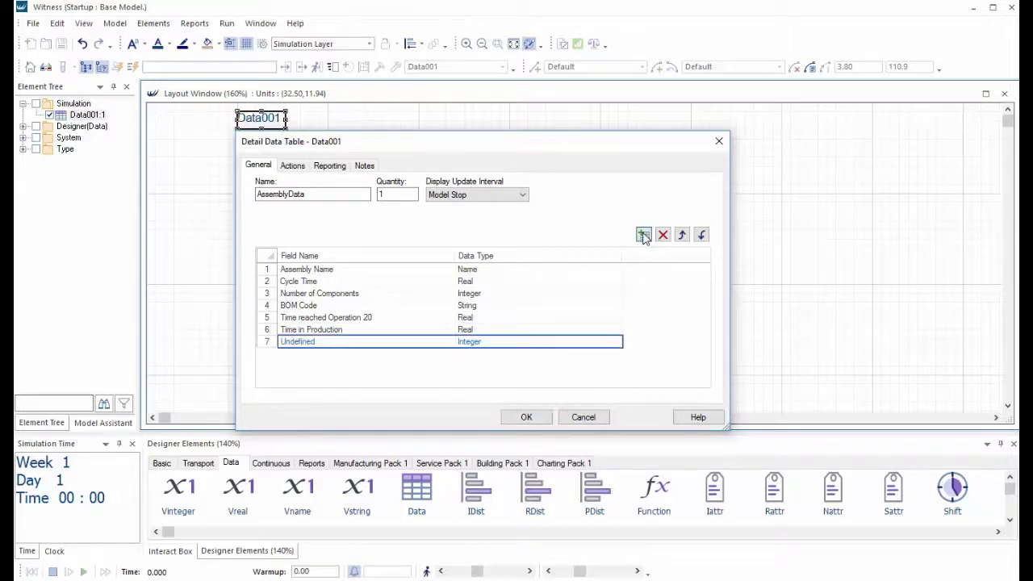
click(644, 234)
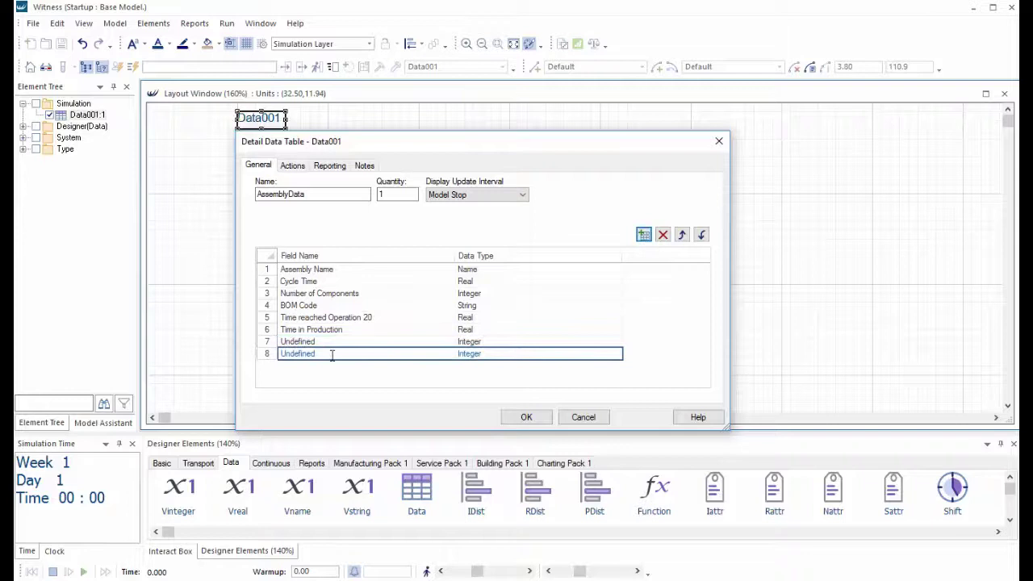
click(273, 348)
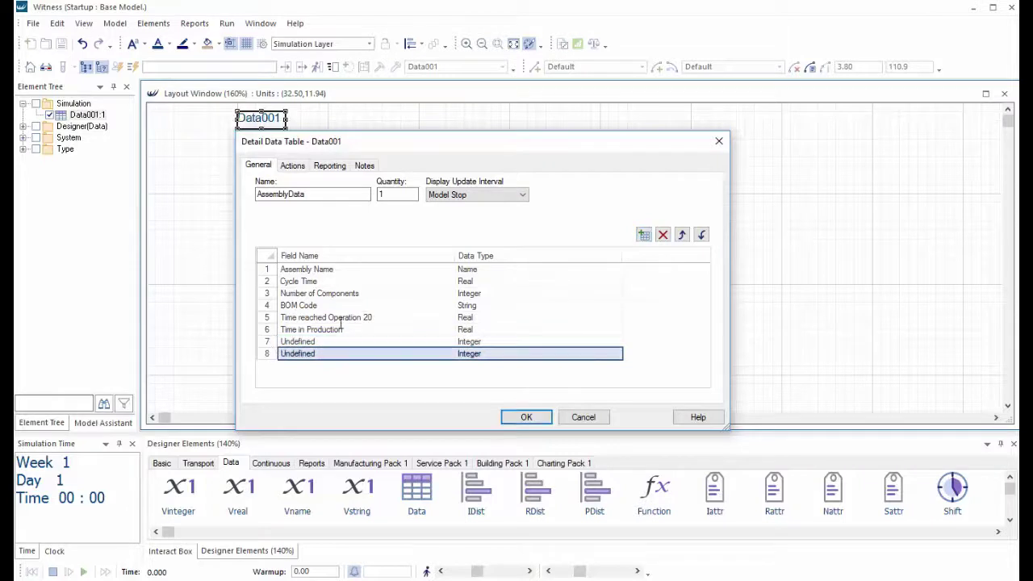
click(662, 236)
click(662, 235)
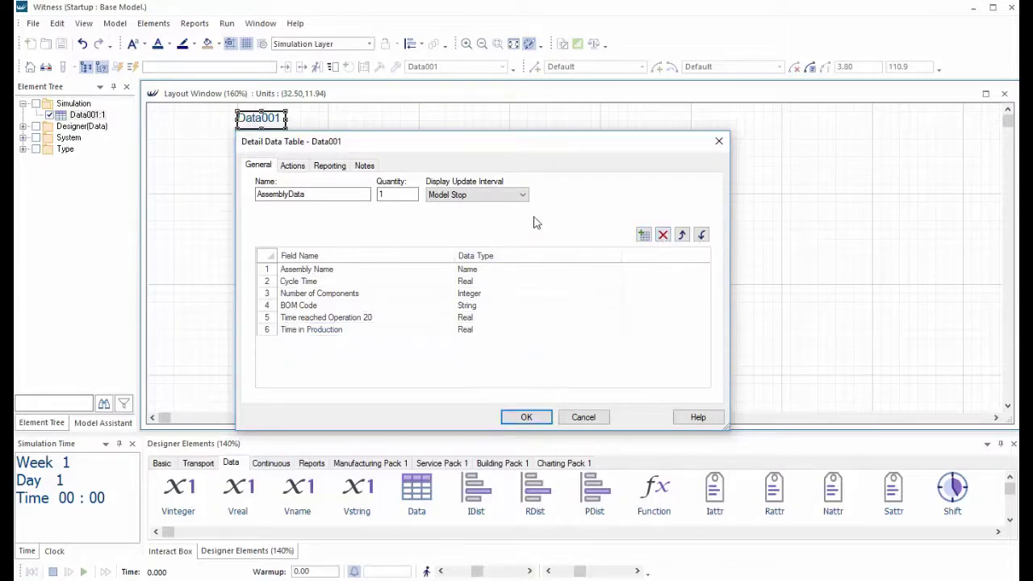
Step: Set the display update interval to Expression with value 15 and confirm the table settings
click(522, 196)
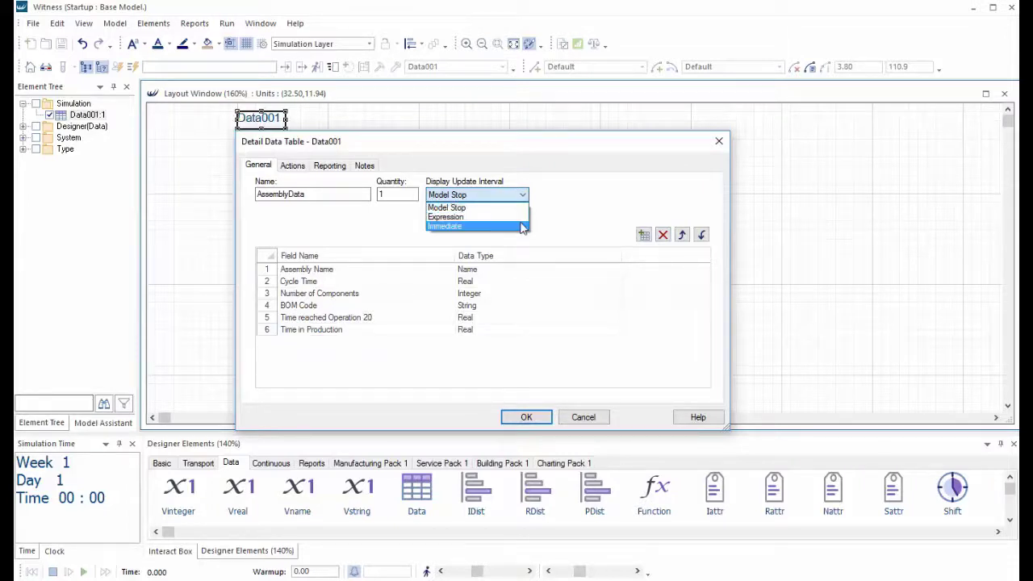
click(522, 218)
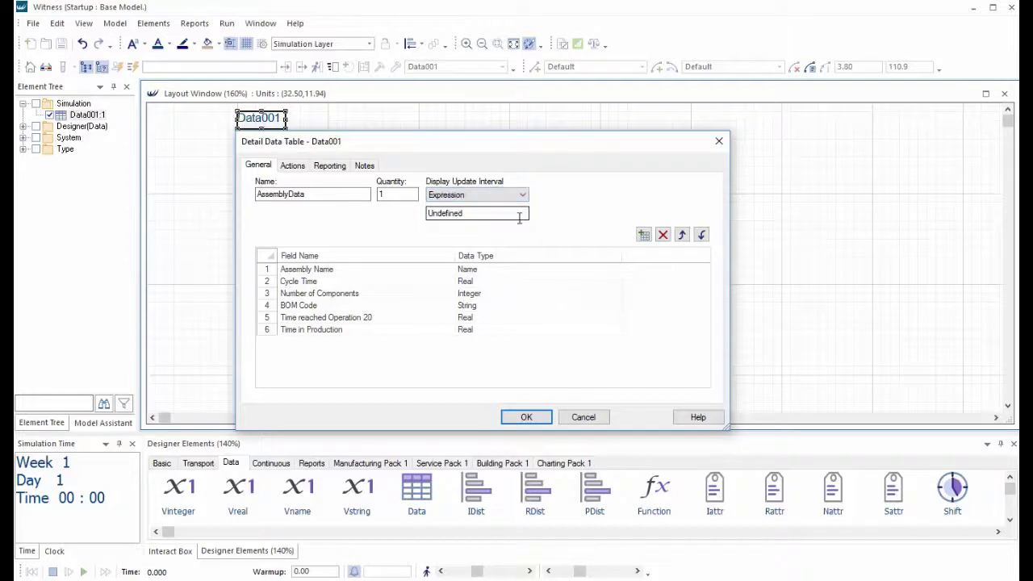
click(490, 212)
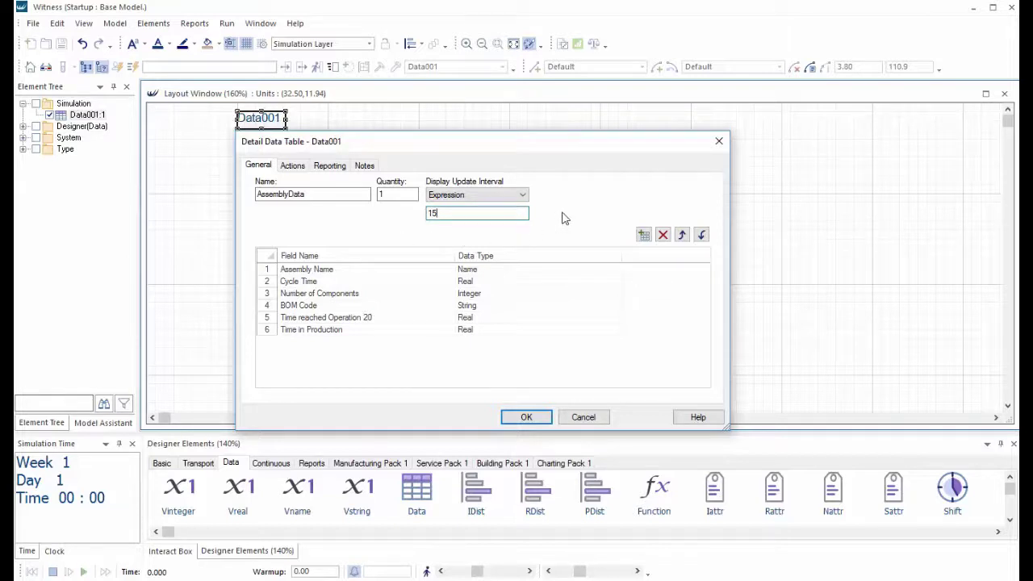
click(523, 418)
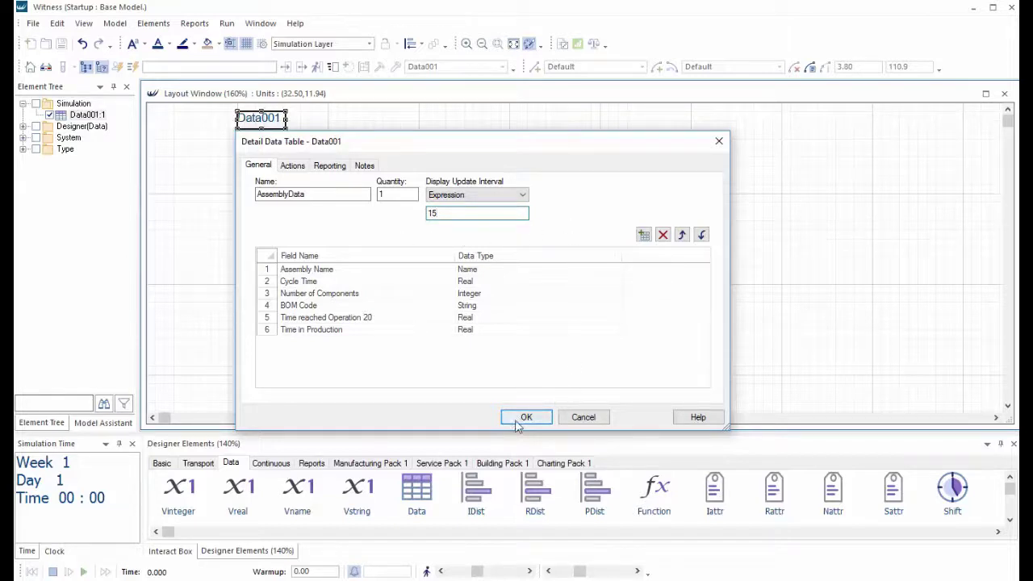
click(523, 418)
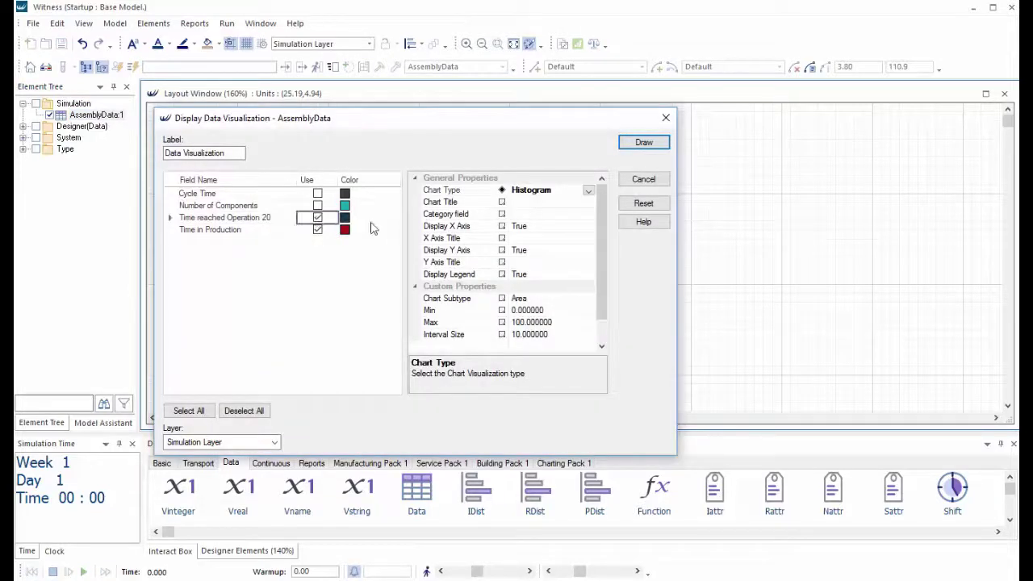
Step: Switch the chart type to Area with the Stacked 100% subtype
click(588, 191)
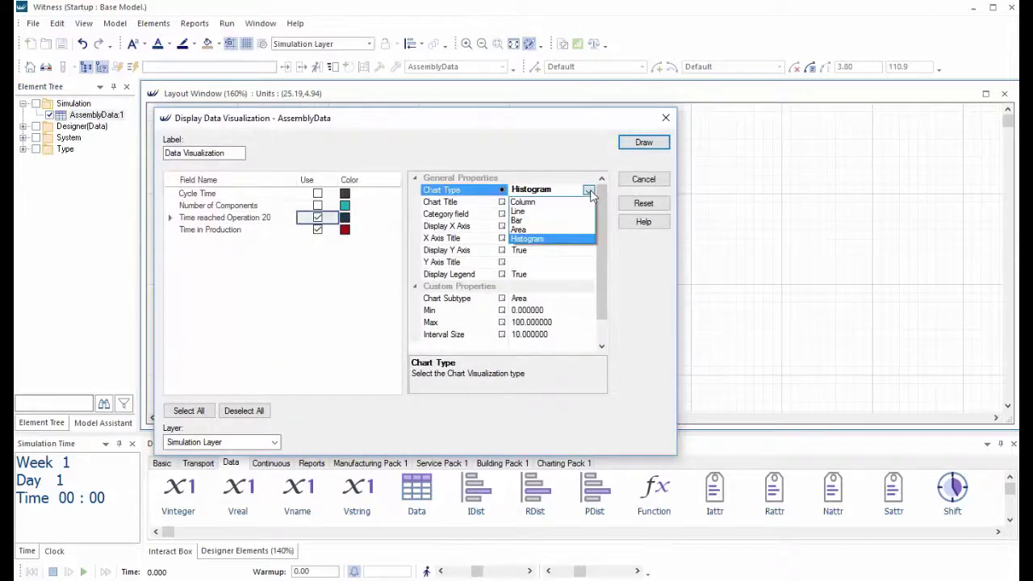
click(555, 231)
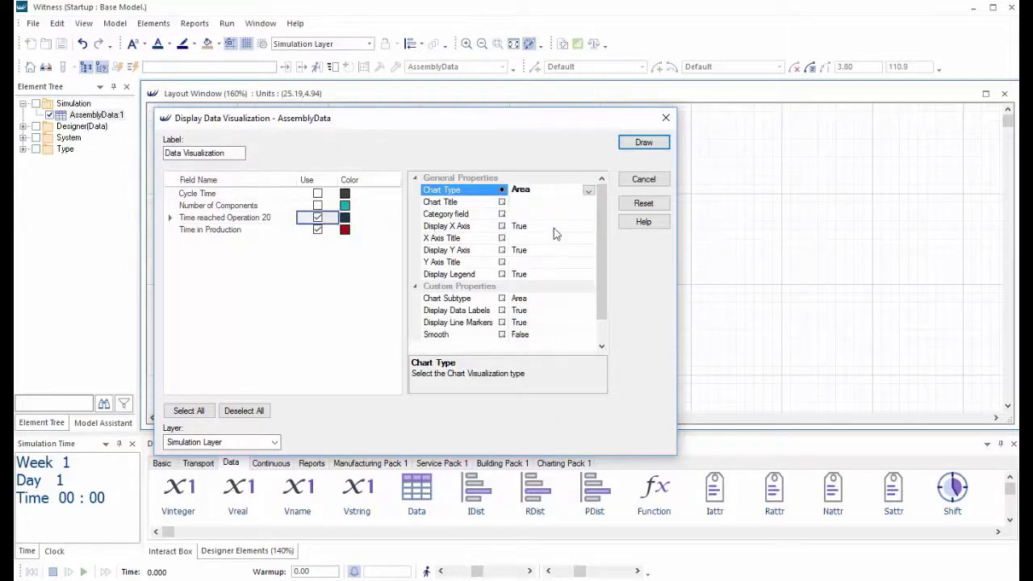
click(590, 299)
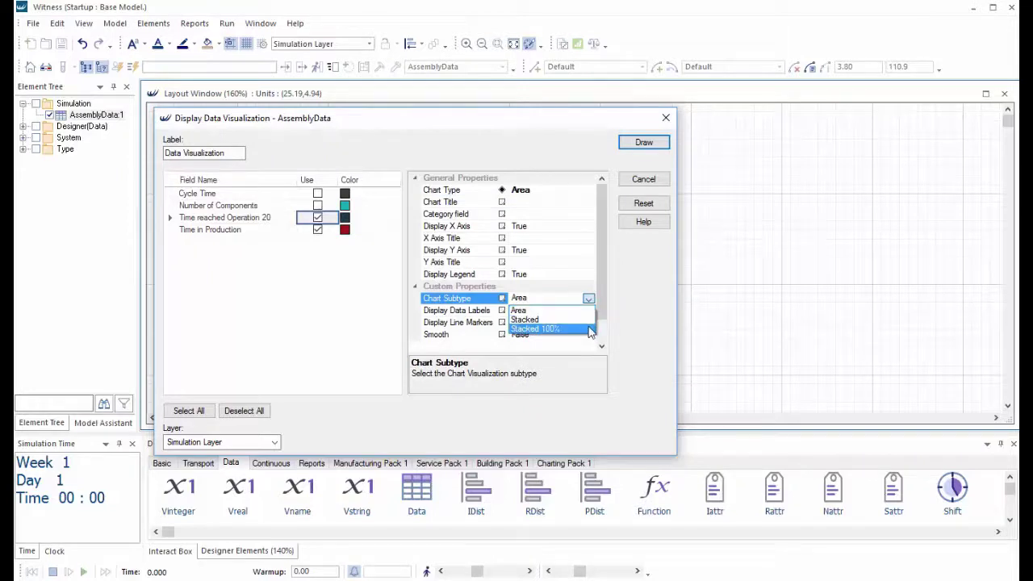
click(589, 329)
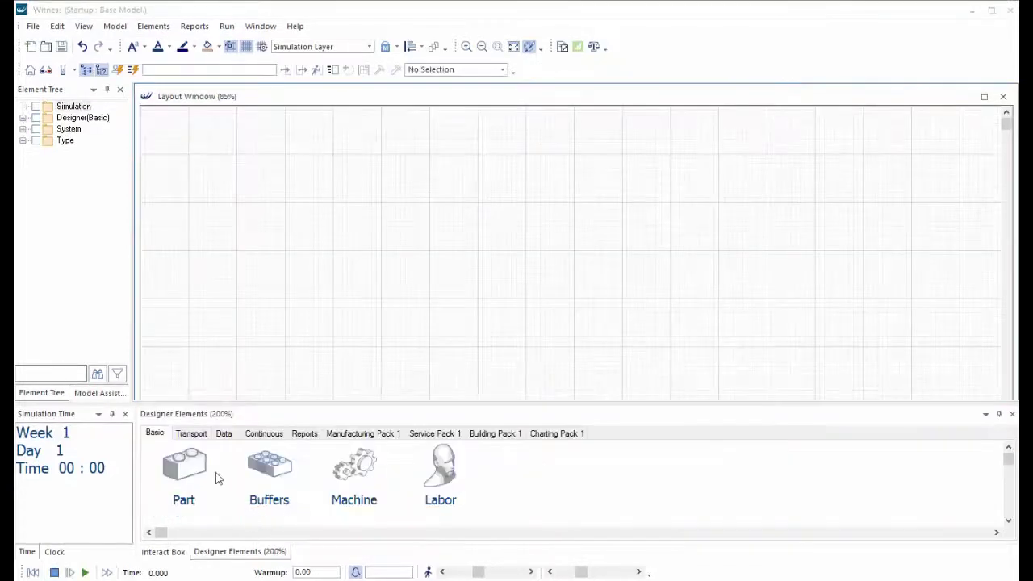
Step: Cycle through Transport, Data, Continuous, Reports, Manufacturing, Service and Building Pack groups, ending on Charting Pack 1
click(194, 434)
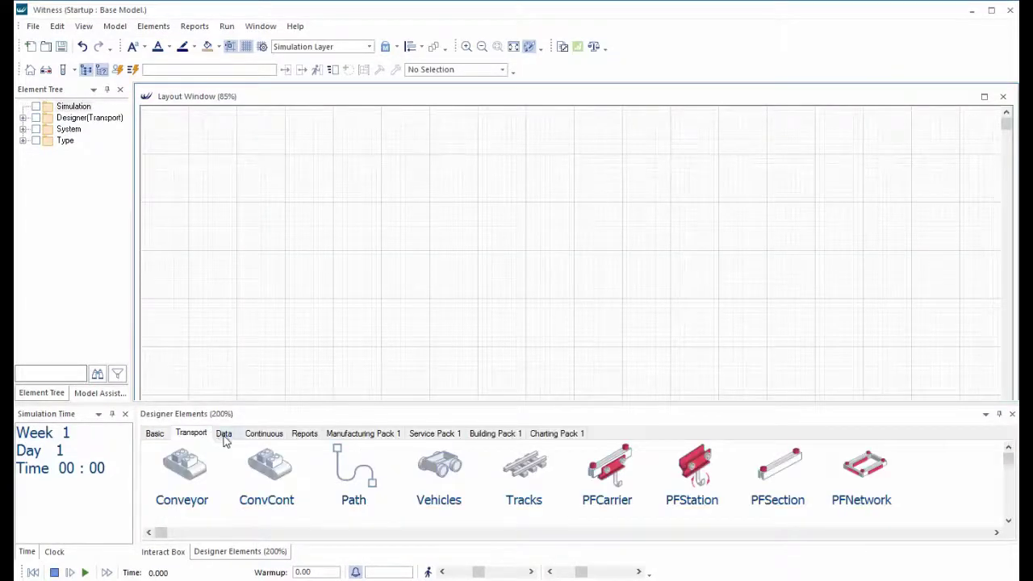
click(224, 437)
click(259, 436)
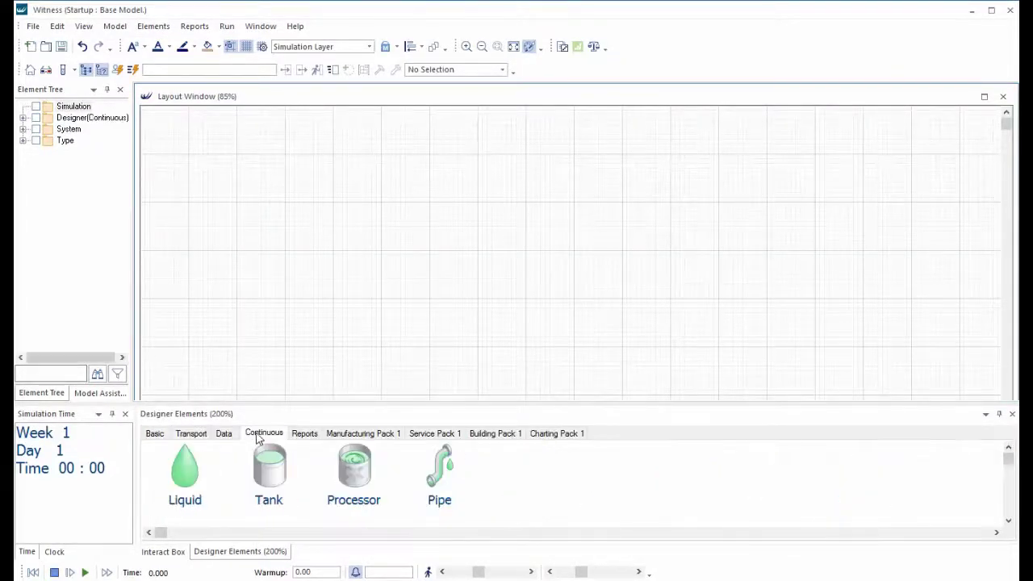
click(305, 434)
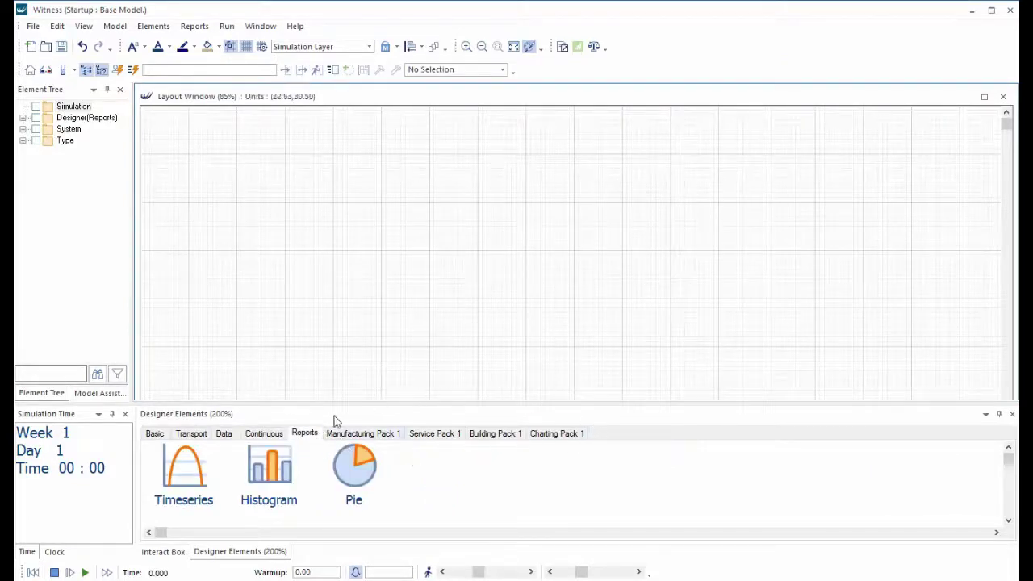
click(346, 436)
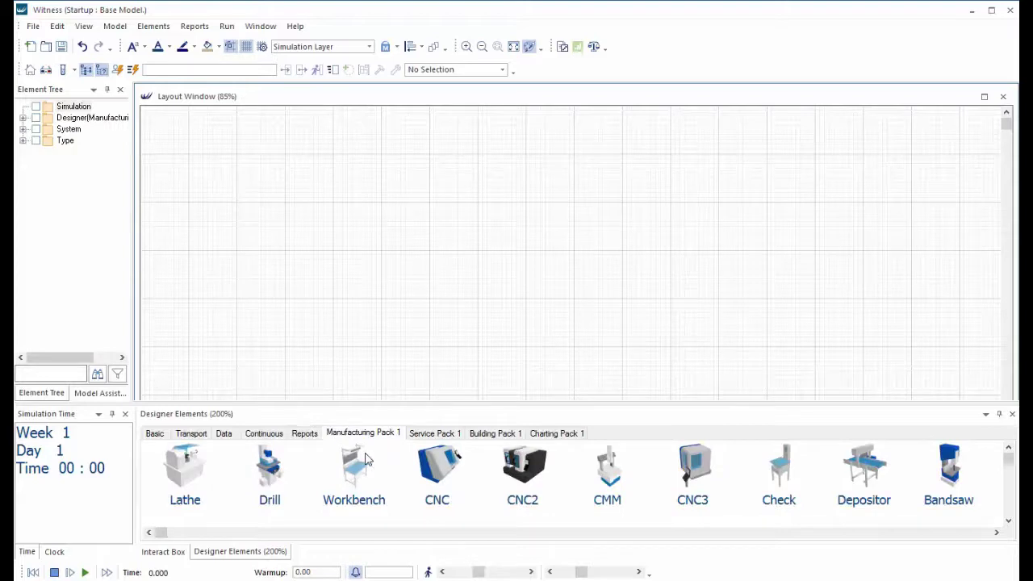
click(427, 436)
click(487, 436)
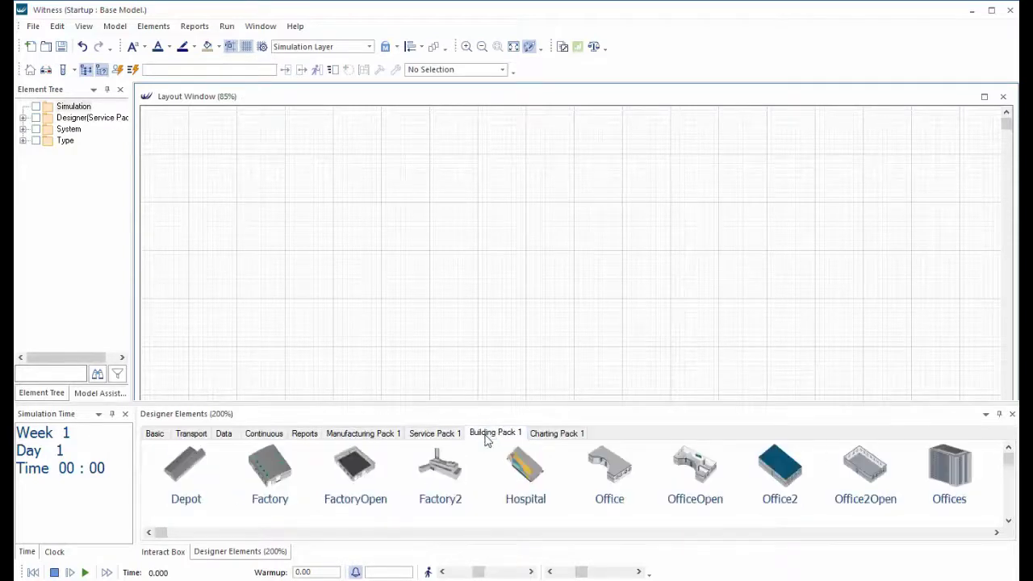
click(556, 435)
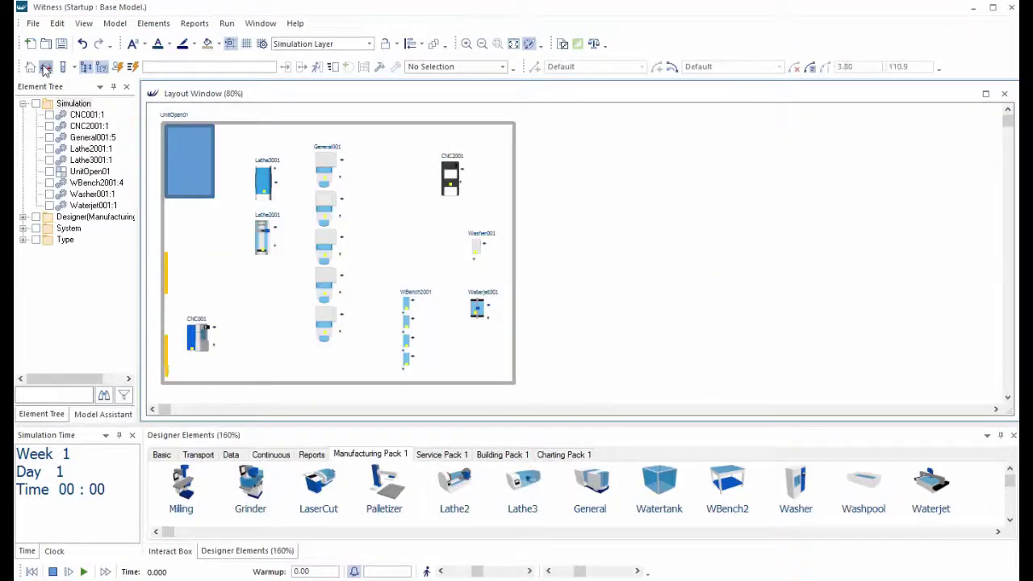
Step: Build the factory's 3D view, maximize it, and orbit and zoom around the model
click(46, 68)
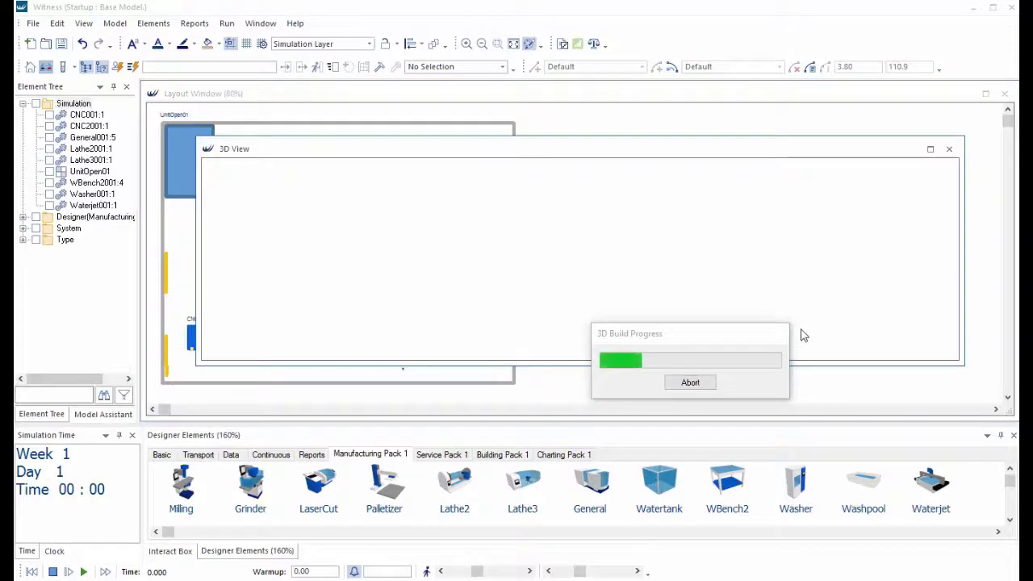
click(930, 150)
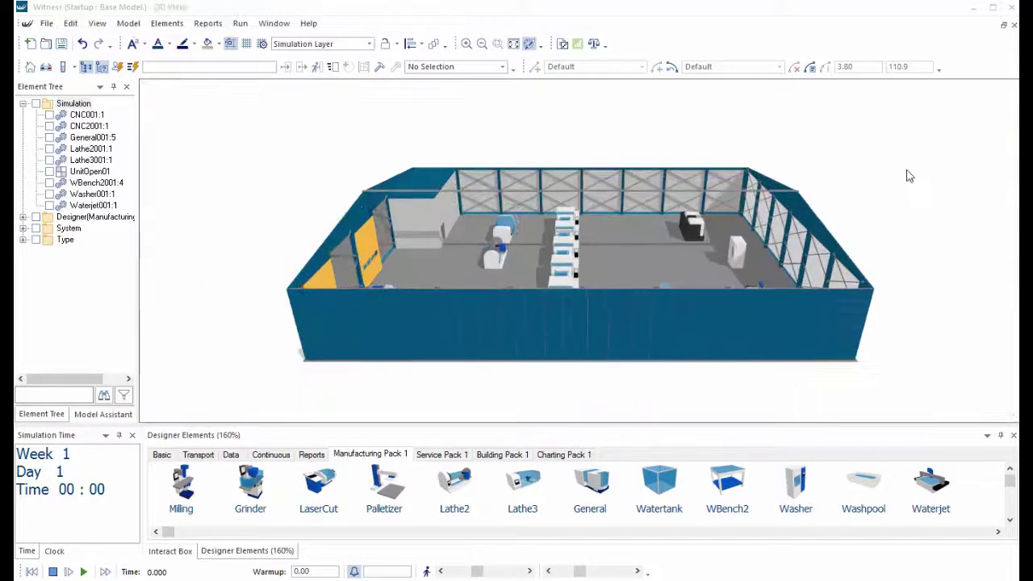
drag(610, 305, 896, 365)
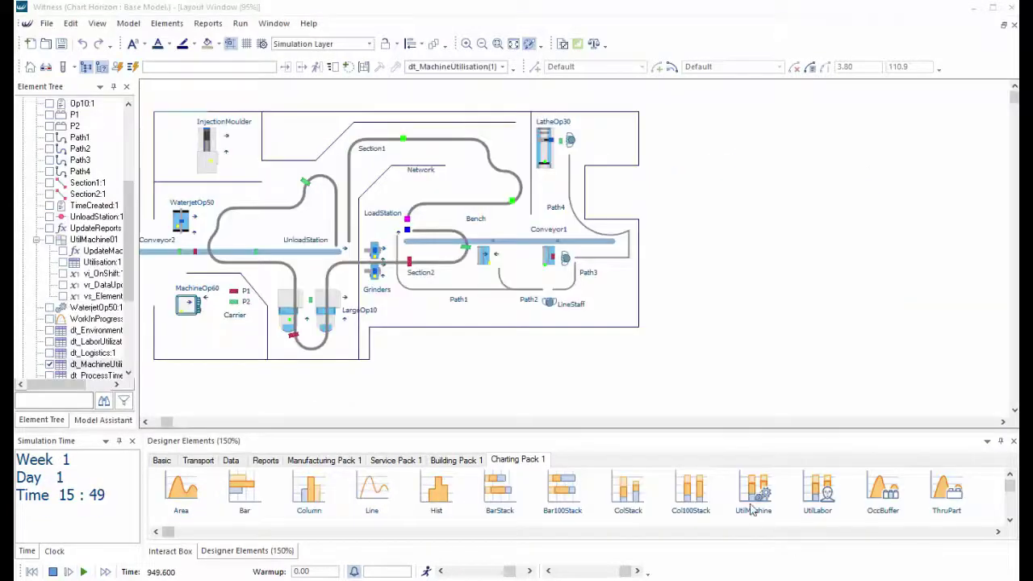
Step: Drop a UtilMachine chart beside the layout and set it to measure 6 elements
drag(751, 509, 779, 426)
drag(644, 125, 646, 126)
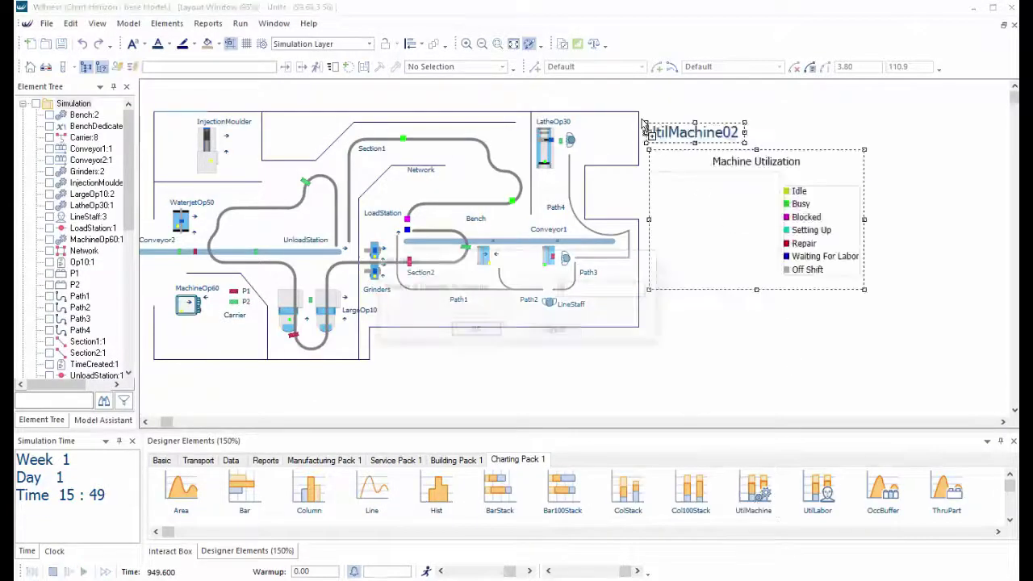
text(6)
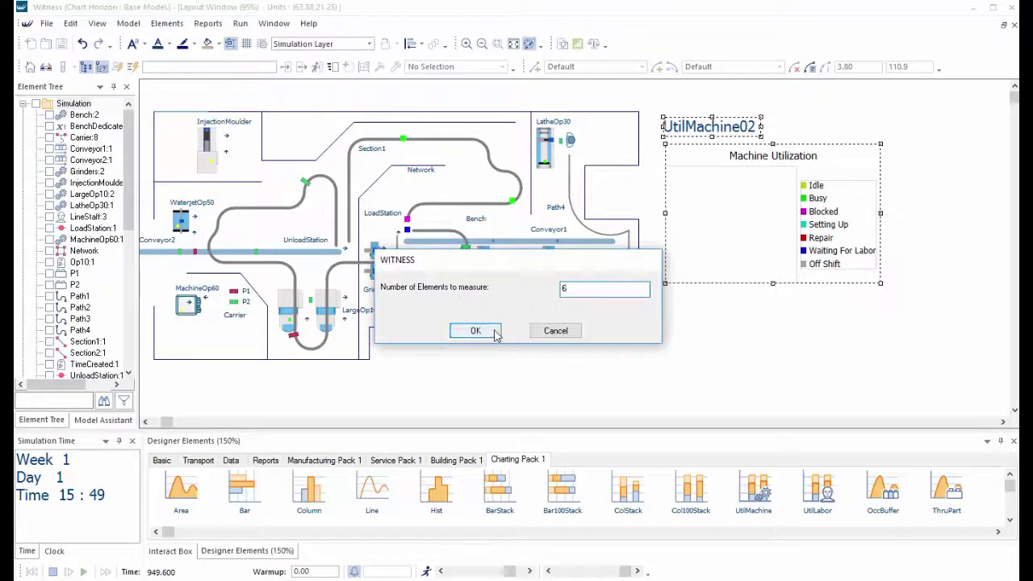
click(482, 331)
Step: Choose Grinders(1) as the first element, report by On Shift Time, and enlarge the chart
click(645, 292)
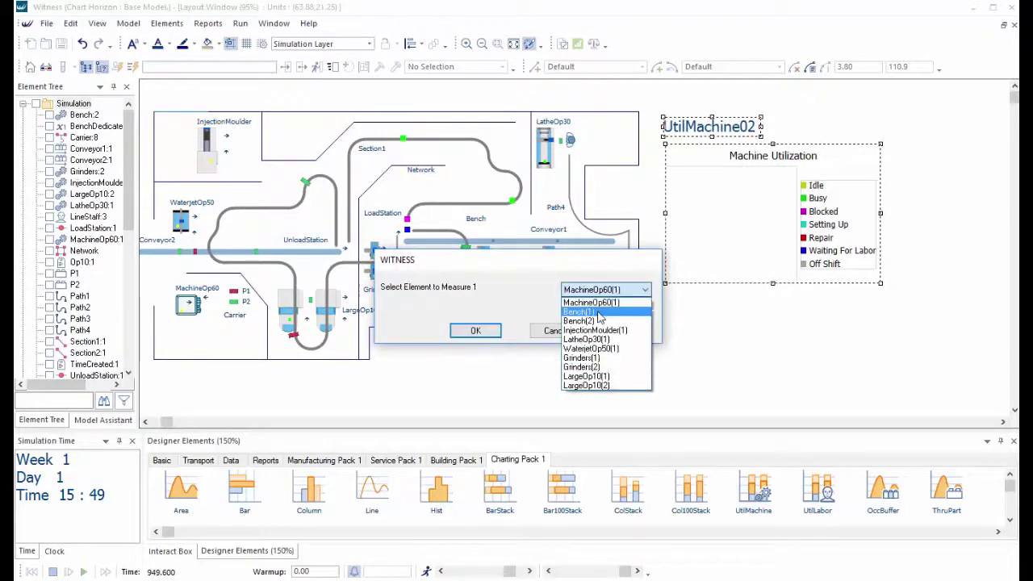
click(592, 362)
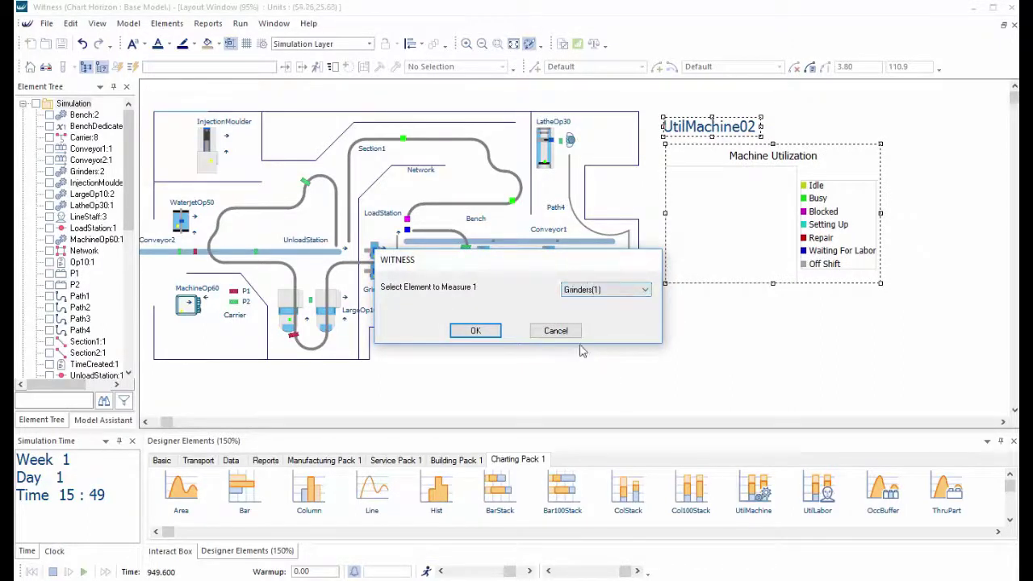
click(477, 332)
click(476, 332)
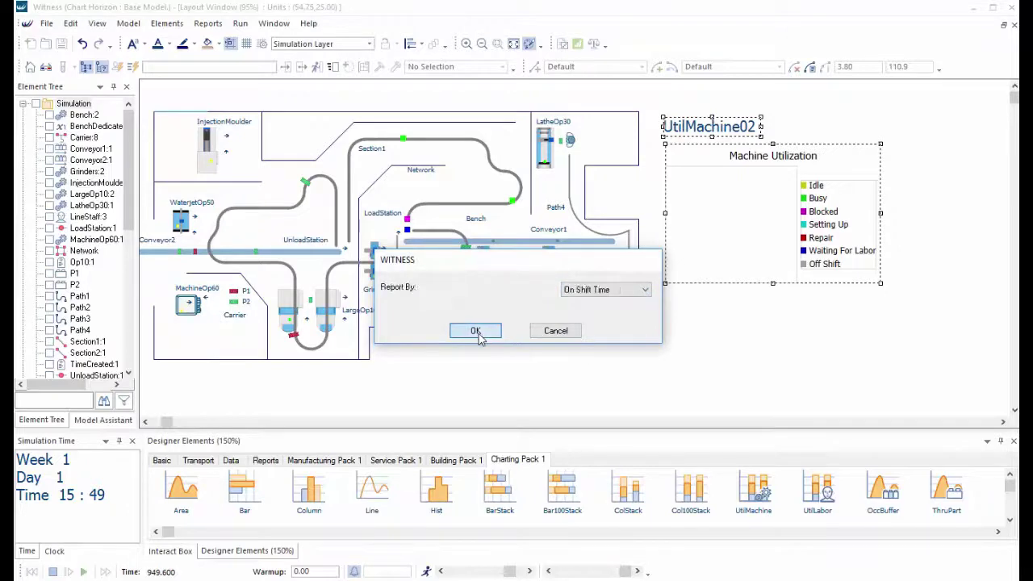
click(474, 330)
drag(880, 284, 991, 333)
click(865, 394)
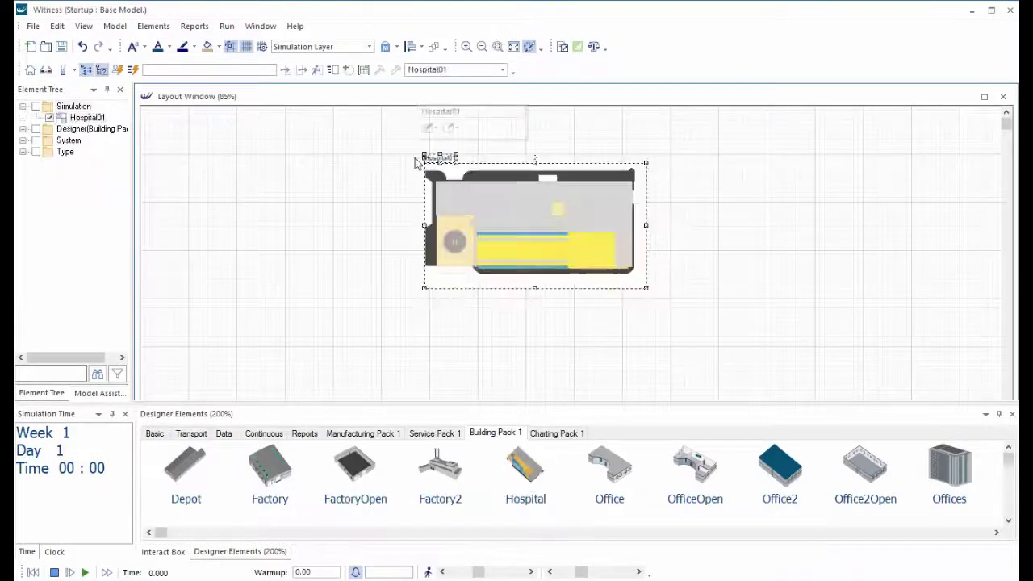
Step: Place Depot, Factory and Unit buildings around the hospital, then scroll through the Service Pack 1 icons
drag(185, 470, 173, 150)
drag(439, 470, 706, 153)
scroll(399, 529, down, 3)
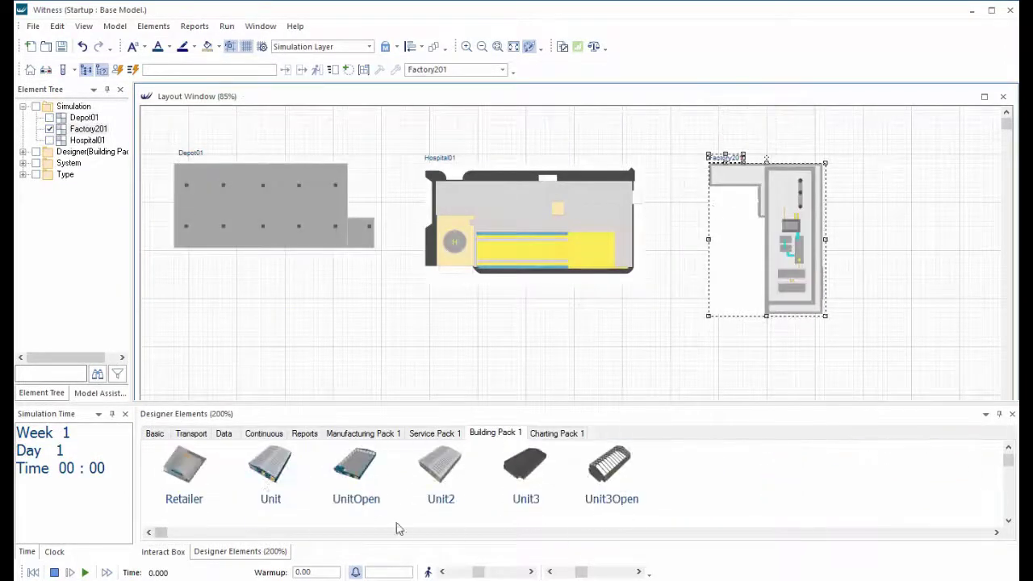
drag(270, 468, 174, 290)
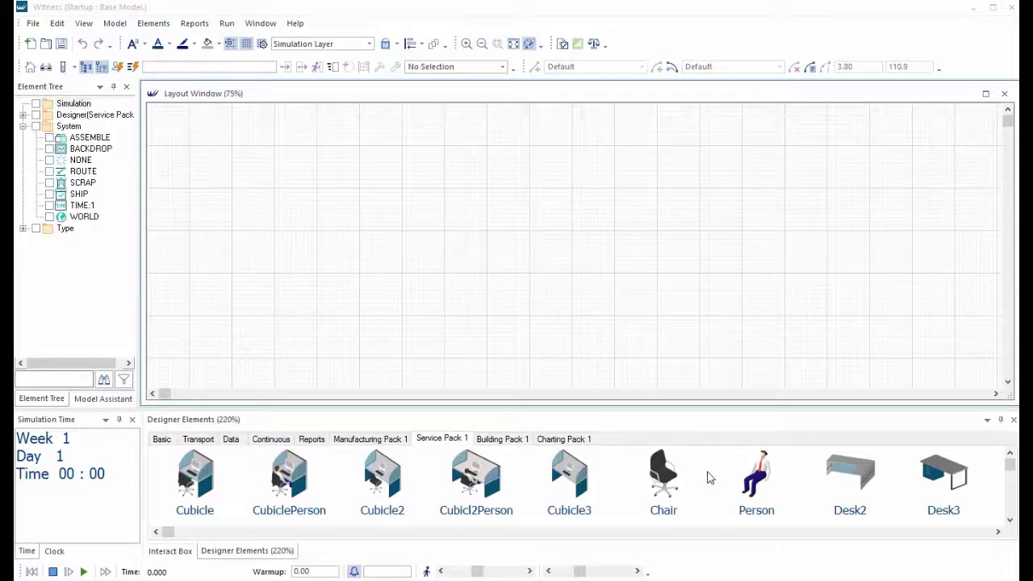
scroll(707, 478, down, 1)
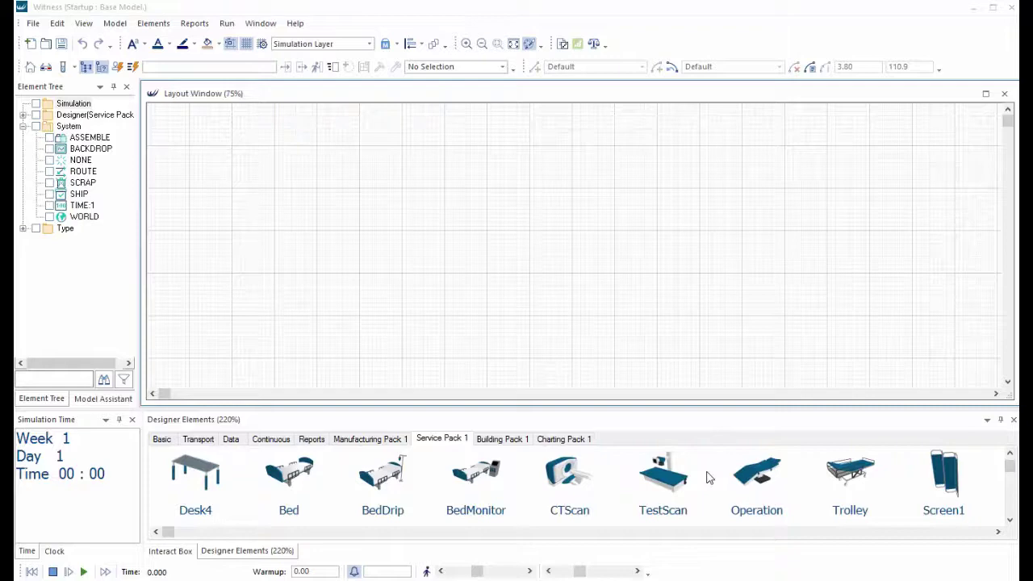
scroll(707, 478, down, 1)
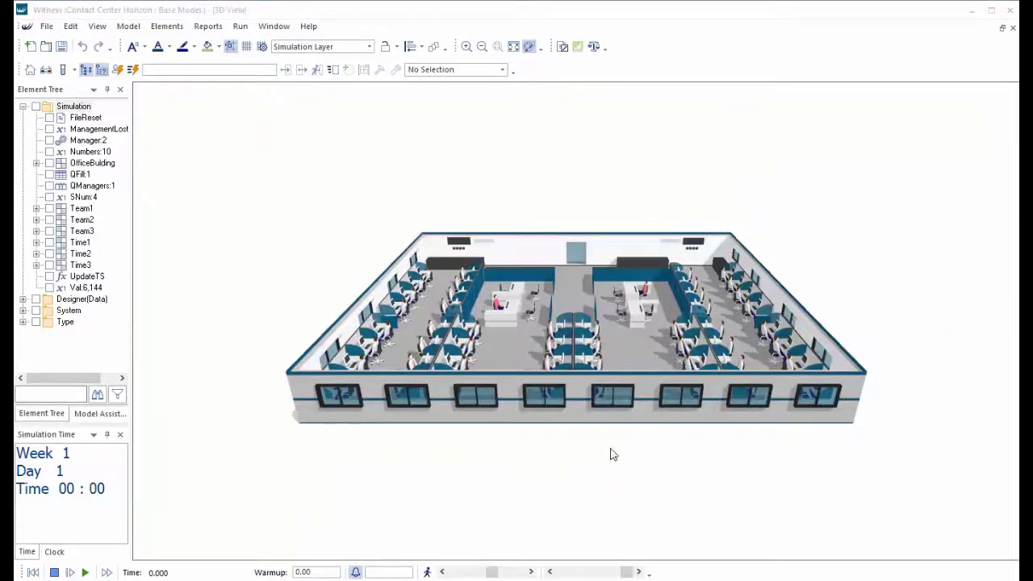
Step: Zoom in on the Contact Centre office and orbit it to an angled 3D view
scroll(612, 282, up, 5)
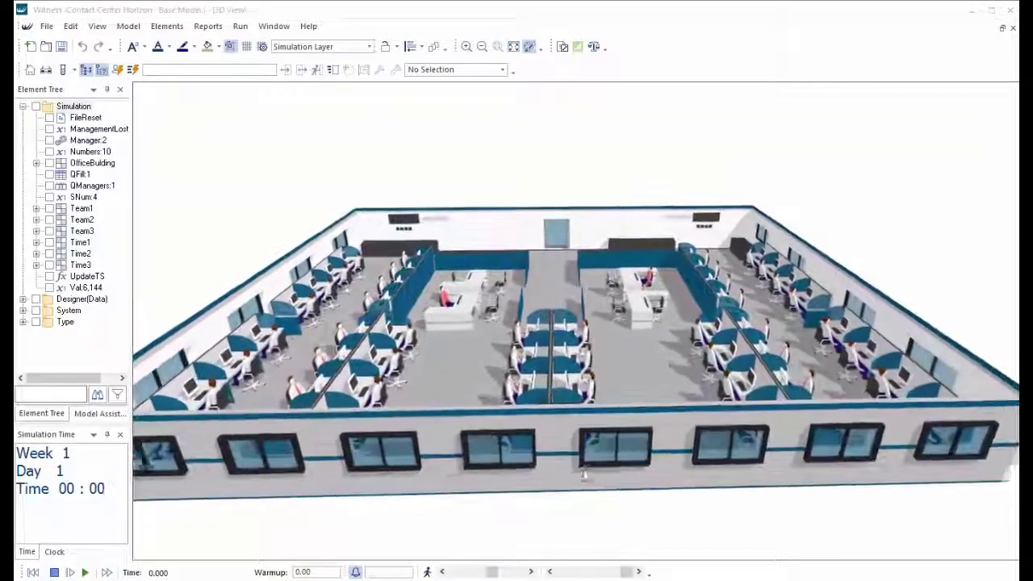
drag(583, 479, 339, 531)
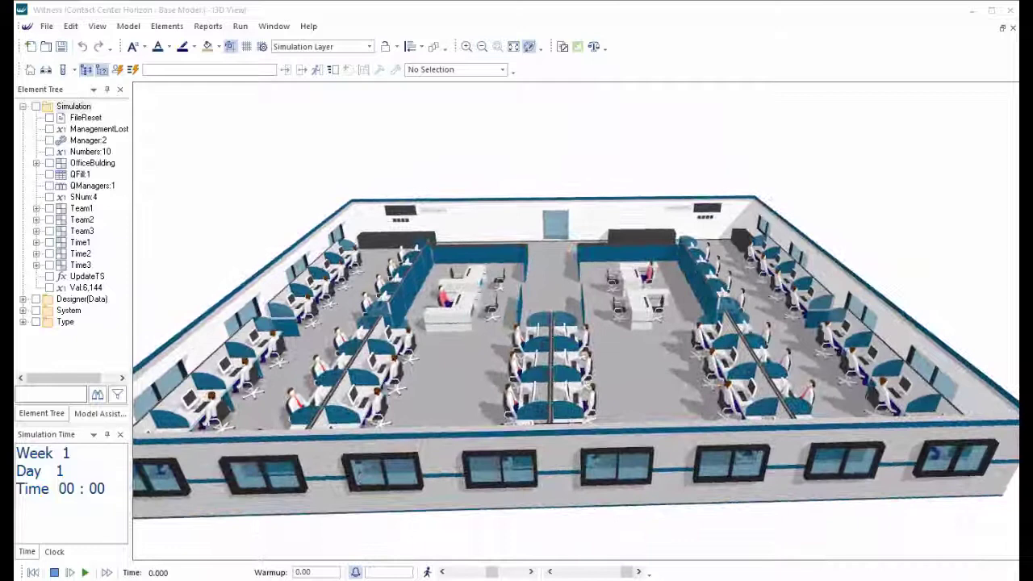
Step: Run the Contact Centre simulation while zooming and orbiting near the cubicles and manager's desk
click(85, 573)
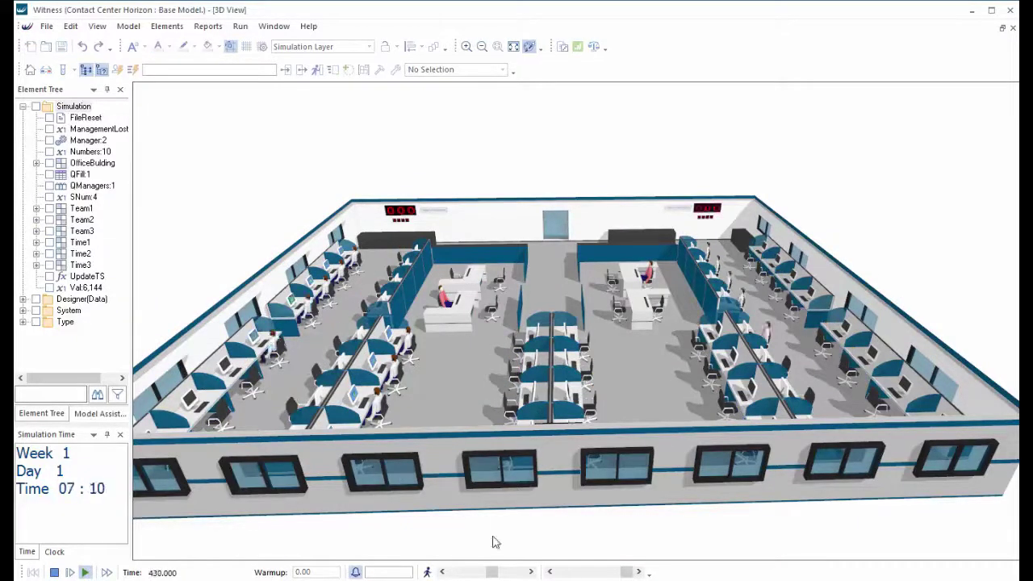
drag(597, 485, 517, 428)
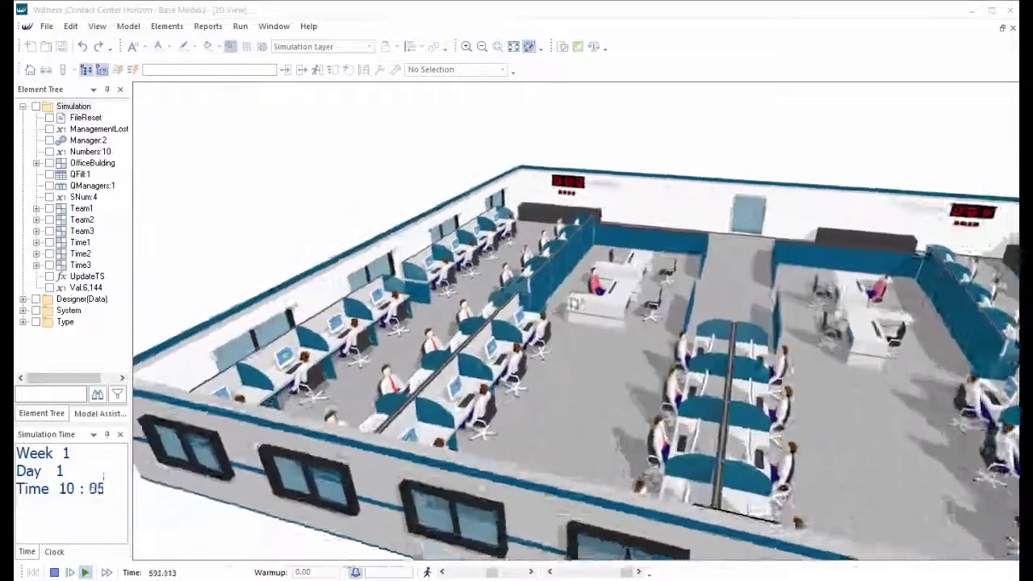
scroll(883, 475, up, 10)
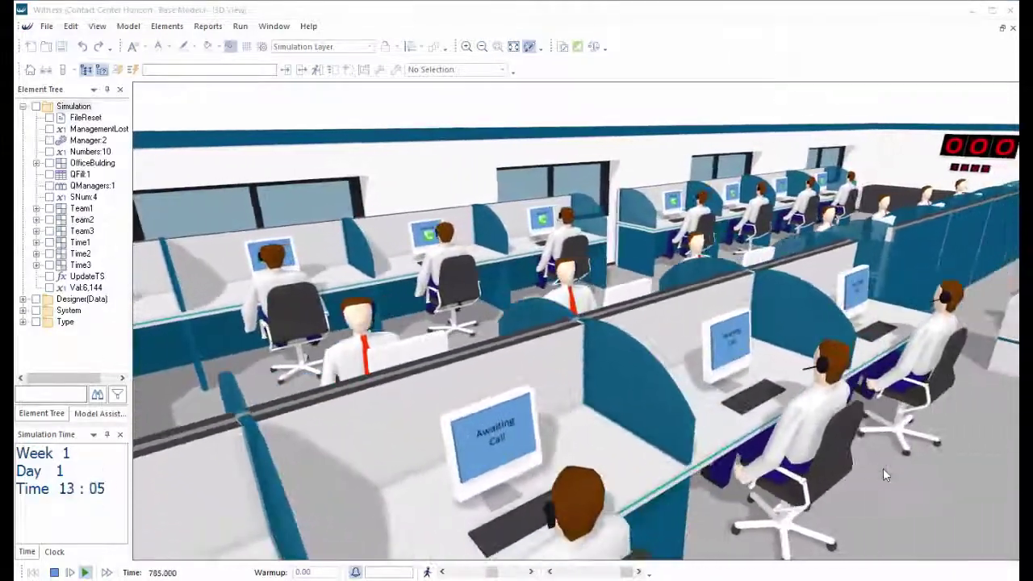
scroll(885, 474, up, 2)
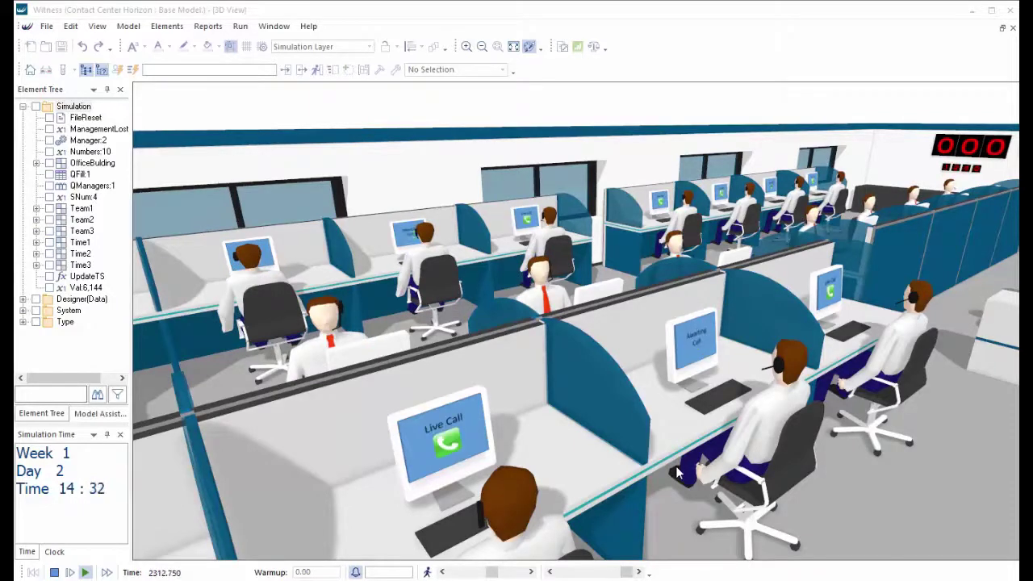
drag(677, 471, 793, 263)
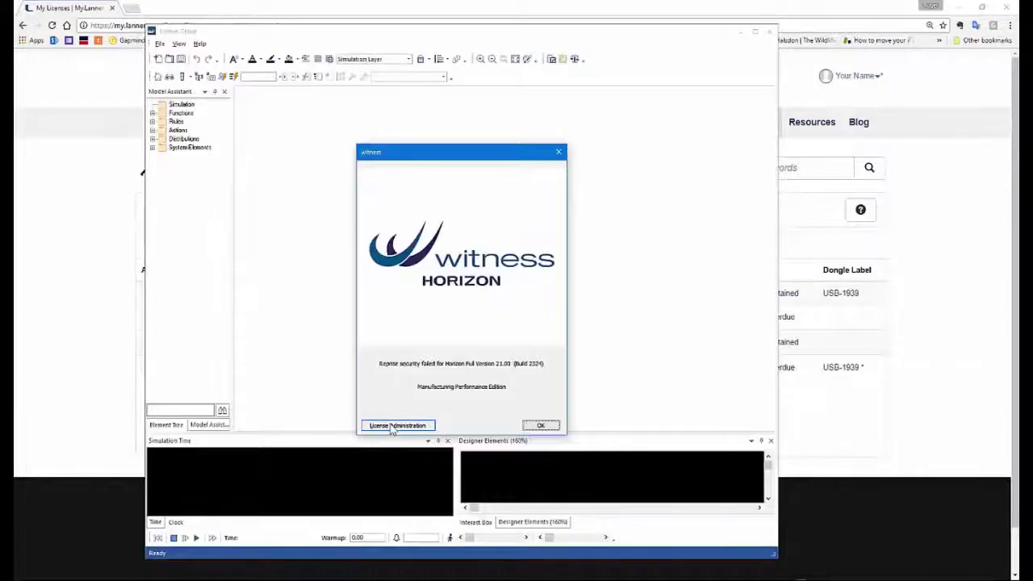
Step: Request a new licence and submit the pasted request details on the portal's Activate page
click(395, 426)
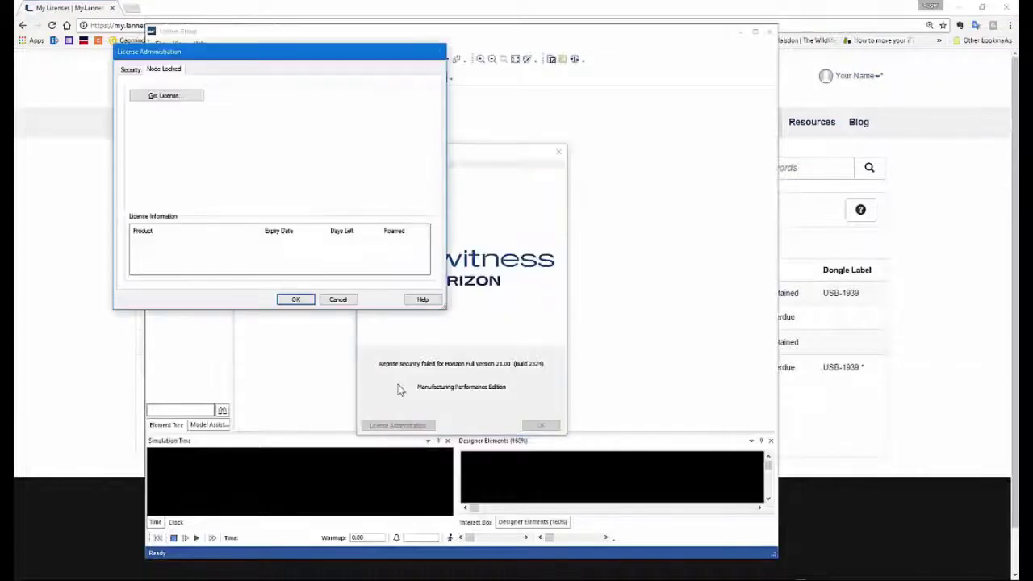
click(141, 100)
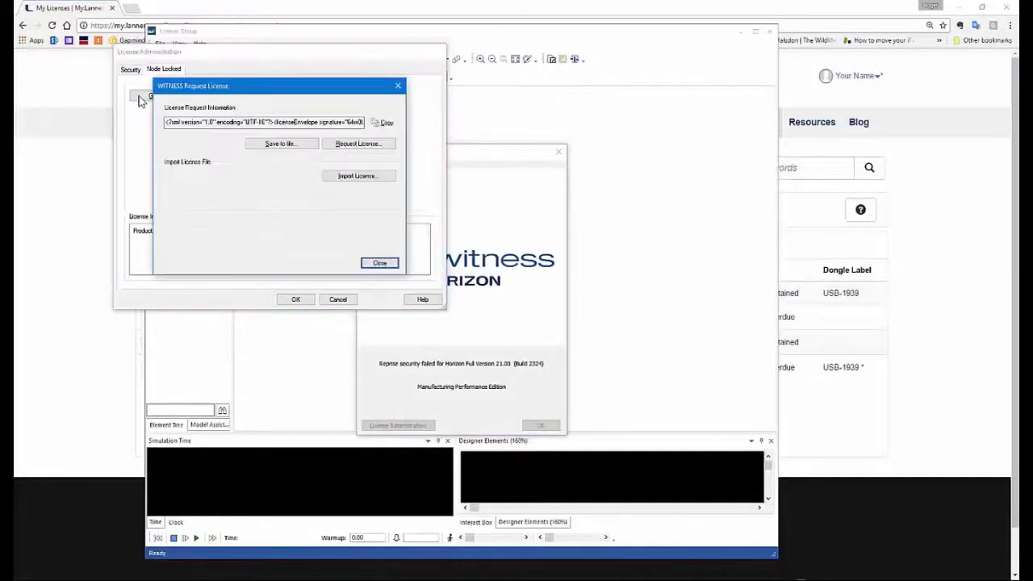
click(359, 144)
click(382, 337)
key(ctrl+v)
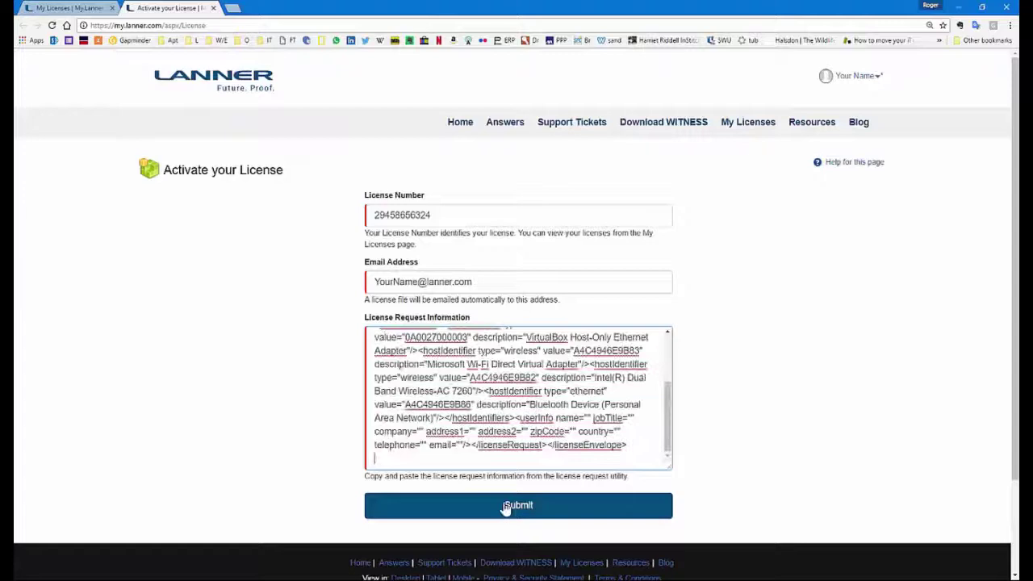
click(509, 506)
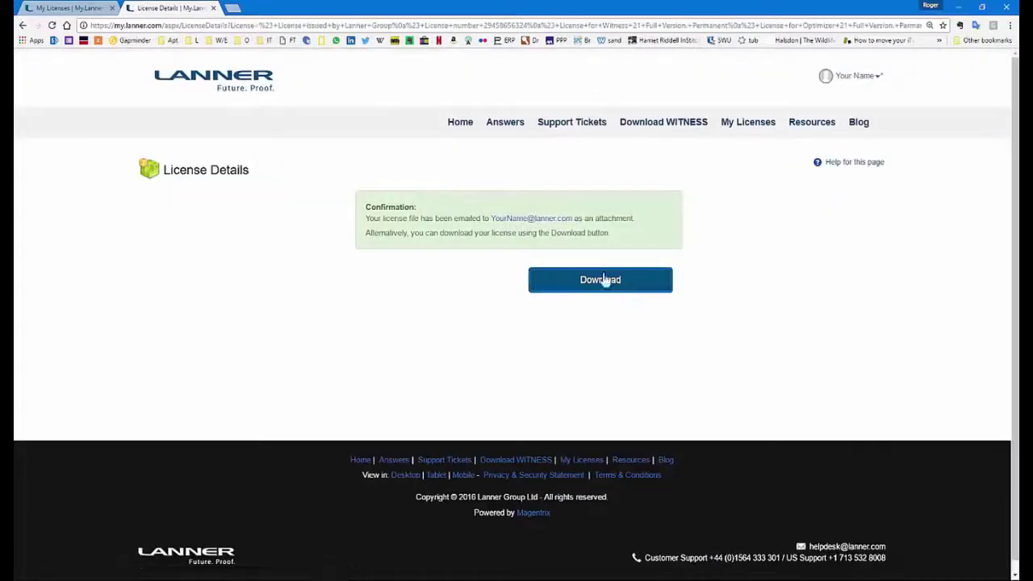
Step: Download the licence file and scroll through the Witness 21 Horizon release notes
click(600, 280)
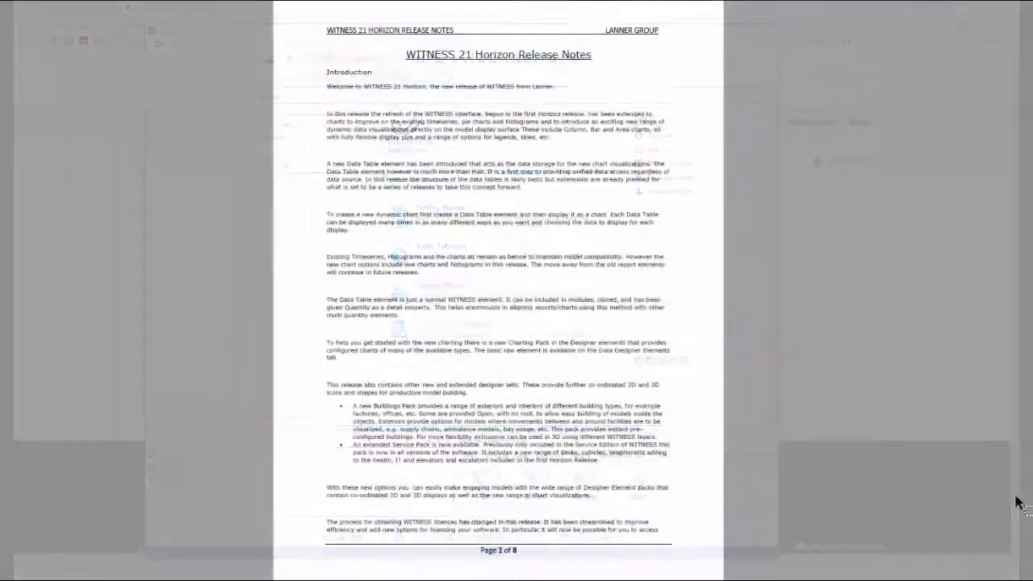
scroll(1015, 499, down, 5)
scroll(1015, 499, down, 3)
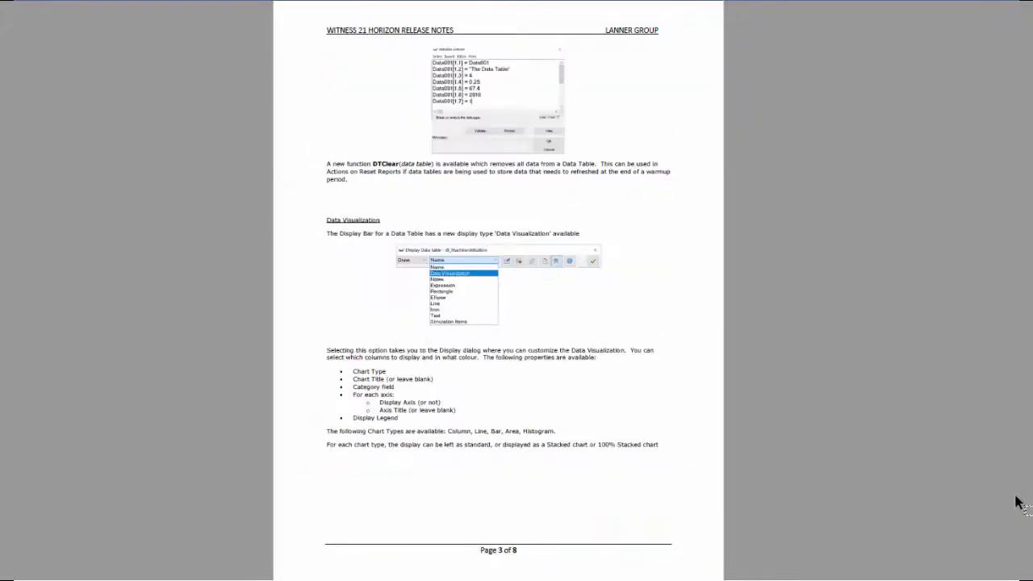
scroll(1015, 499, down, 3)
scroll(1015, 500, down, 6)
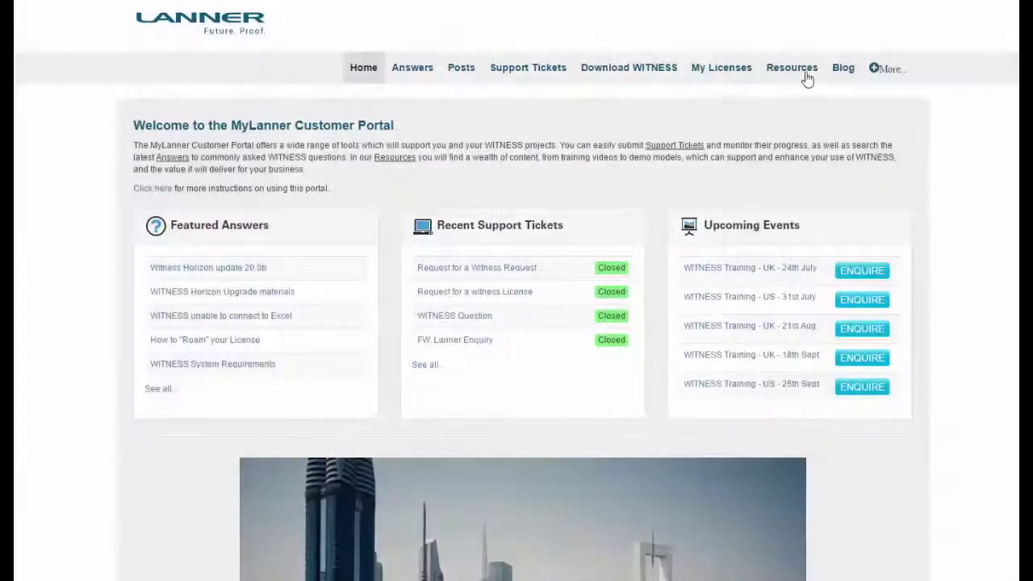
Step: From the Resources tab, scroll the document list and open 'WITNESS Horizon version 21.0 - Tutorials'
click(810, 71)
scroll(702, 346, down, 3)
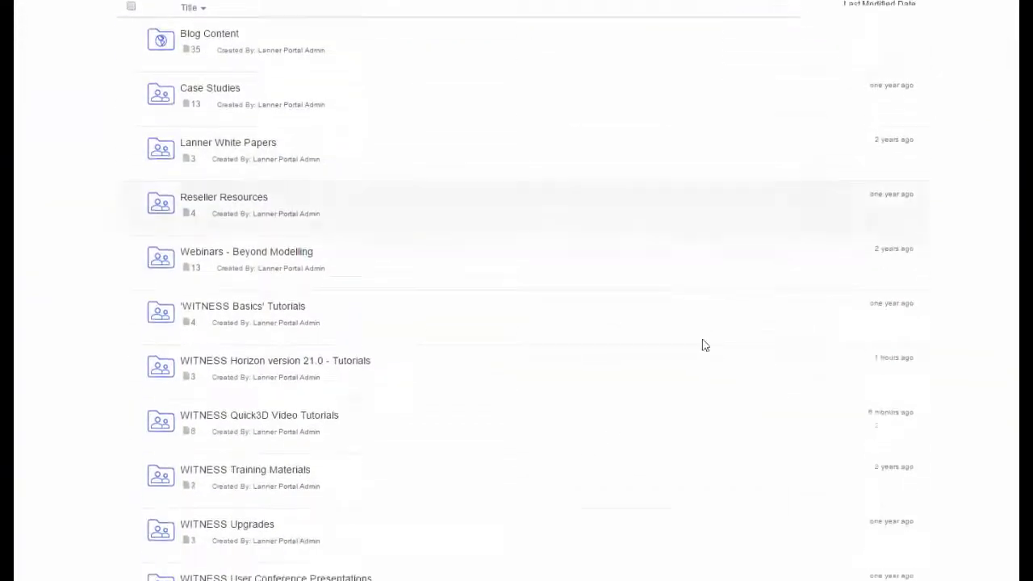
click(363, 369)
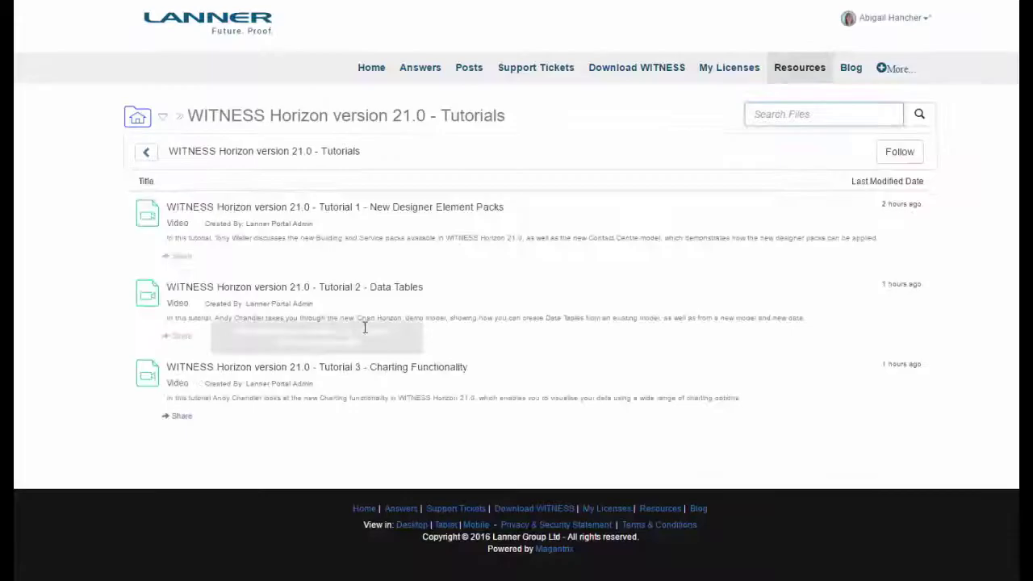